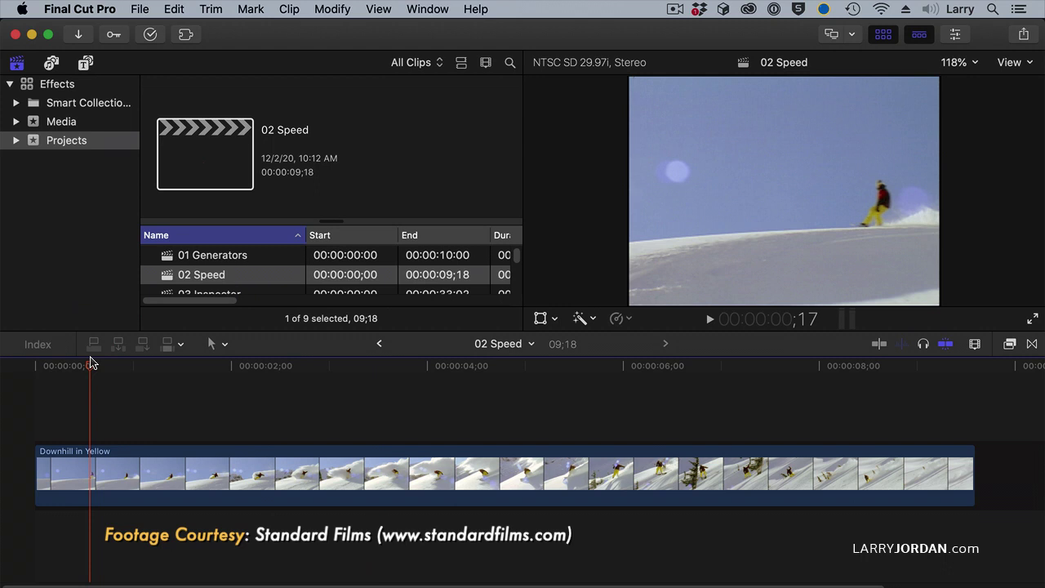
- Play the Downhill in Yellow clip, then scrub the playhead along the ruler to 6;10
key("space")
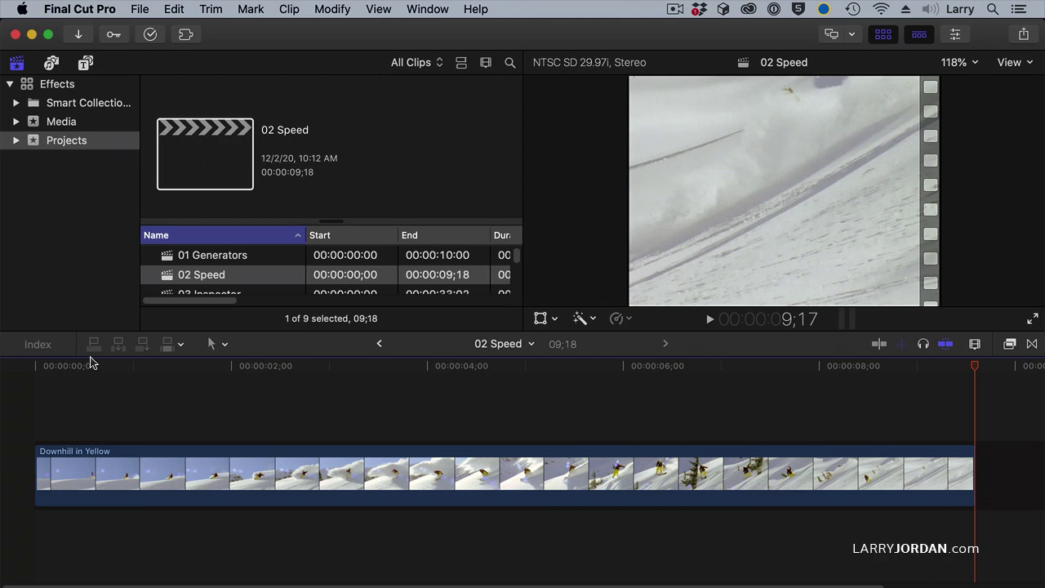
left_click(417, 366)
left_click_drag(422, 366, 657, 367)
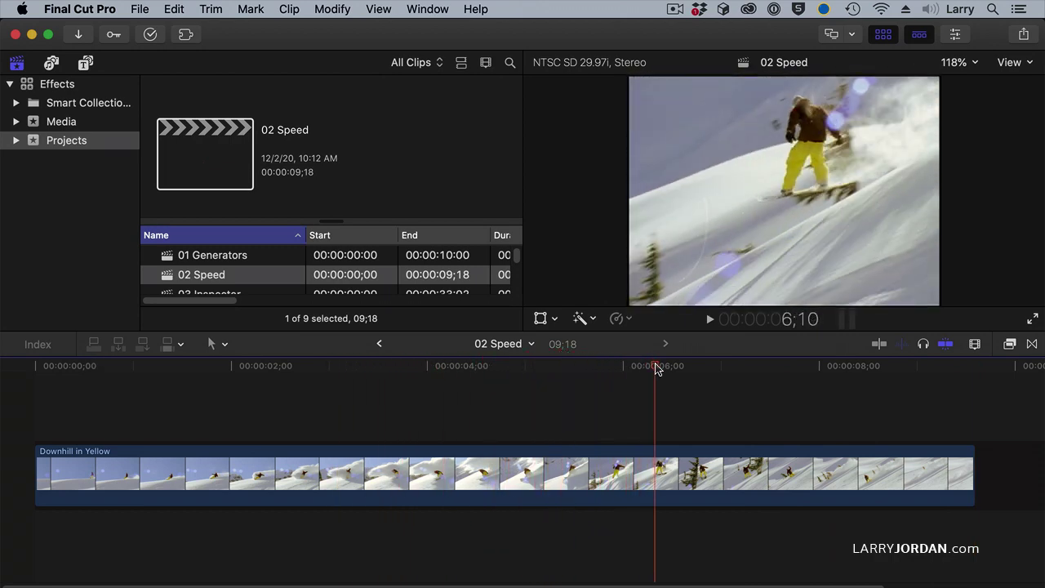
left_click(657, 366)
- Add a Hold freeze to Downhill in Yellow at the 6;10 playhead via Modify > Retime
left_click(592, 459)
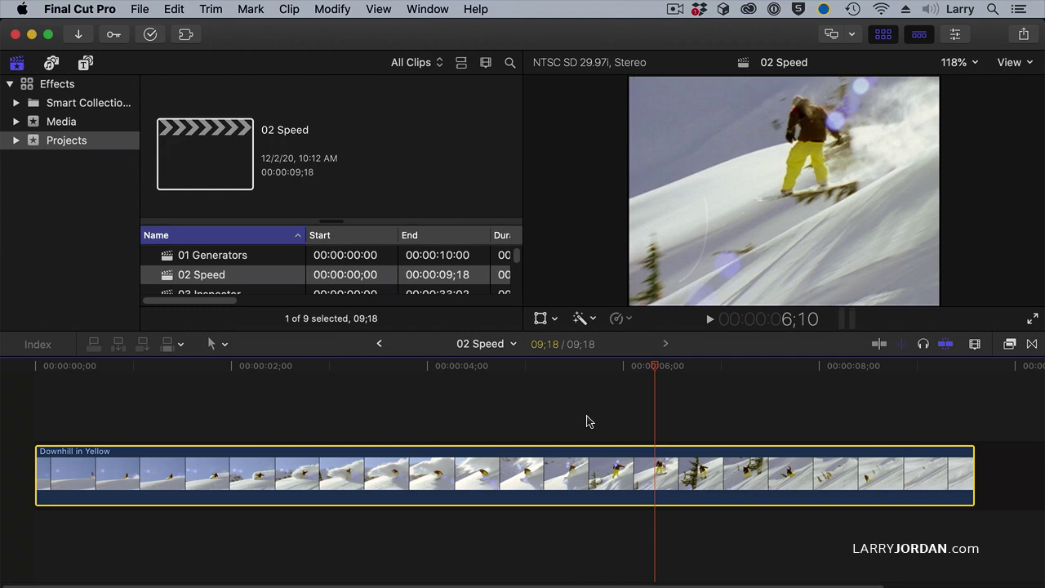
left_click(329, 10)
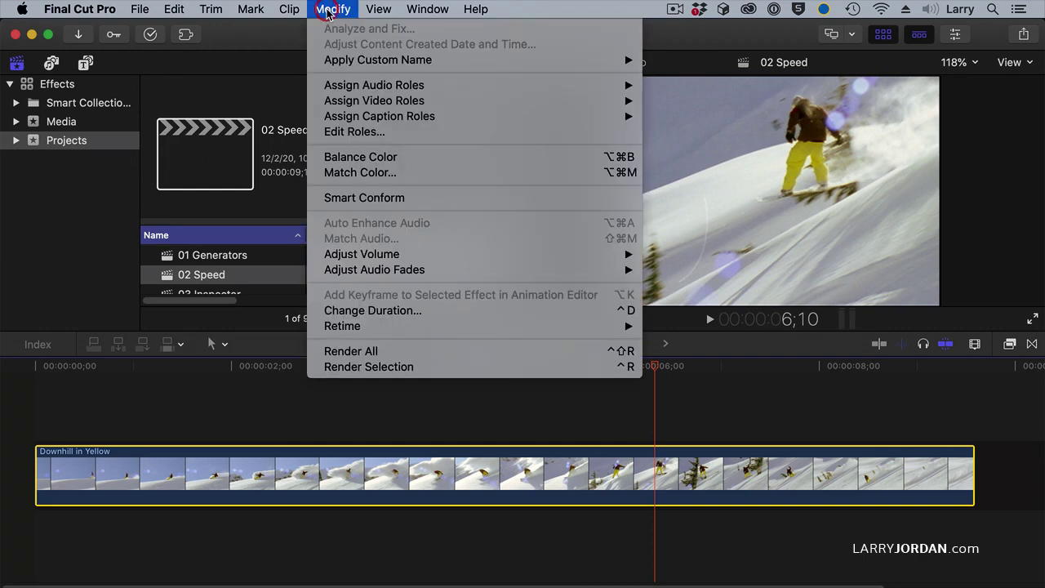
mouse_move(341, 328)
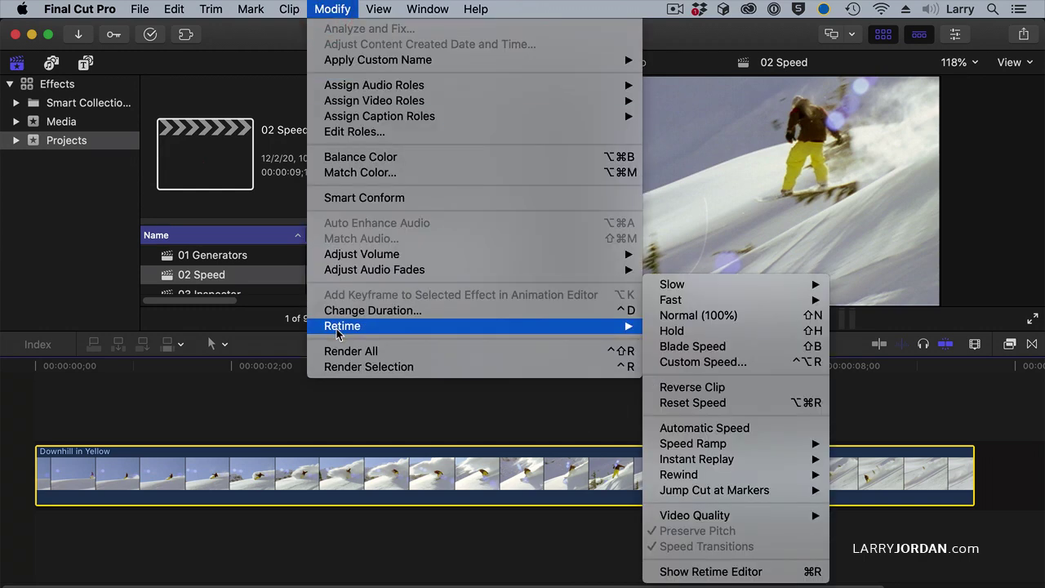
left_click(712, 334)
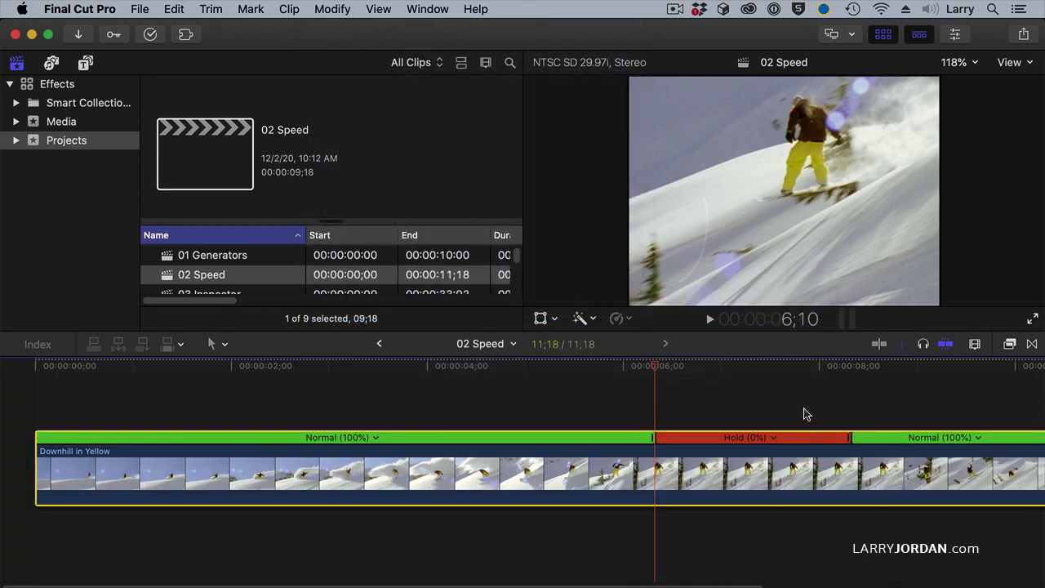
- Review the freeze from about 4;21, then drag the Hold's end handle right to lengthen it
key("shift+z")
left_click(416, 367)
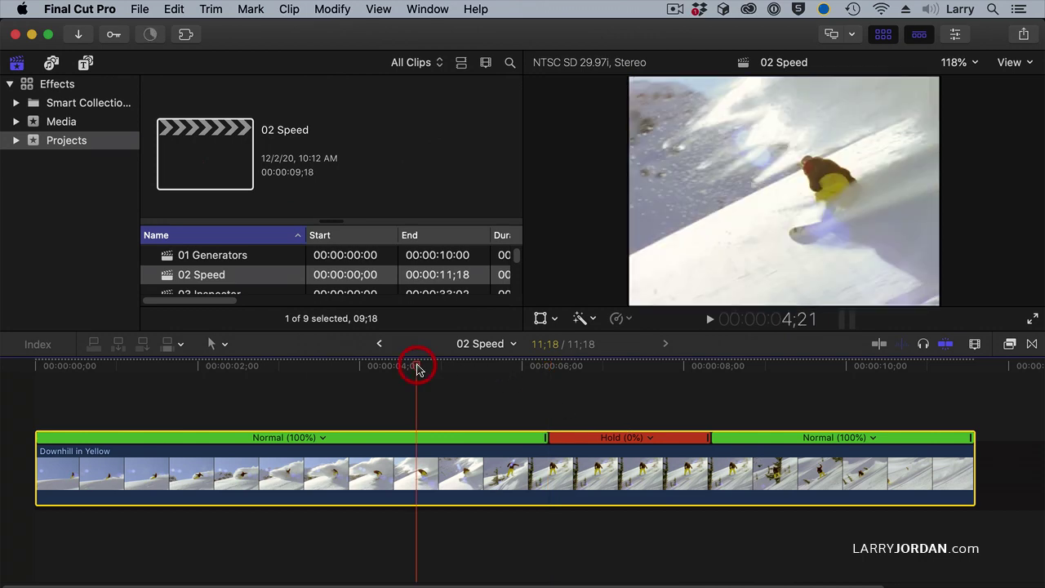
key("space")
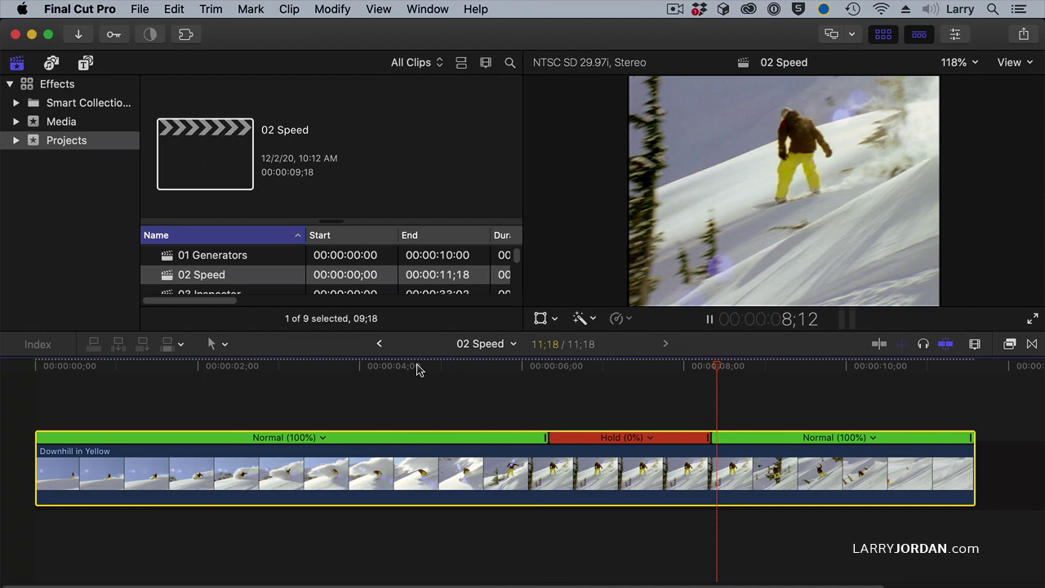
key("space")
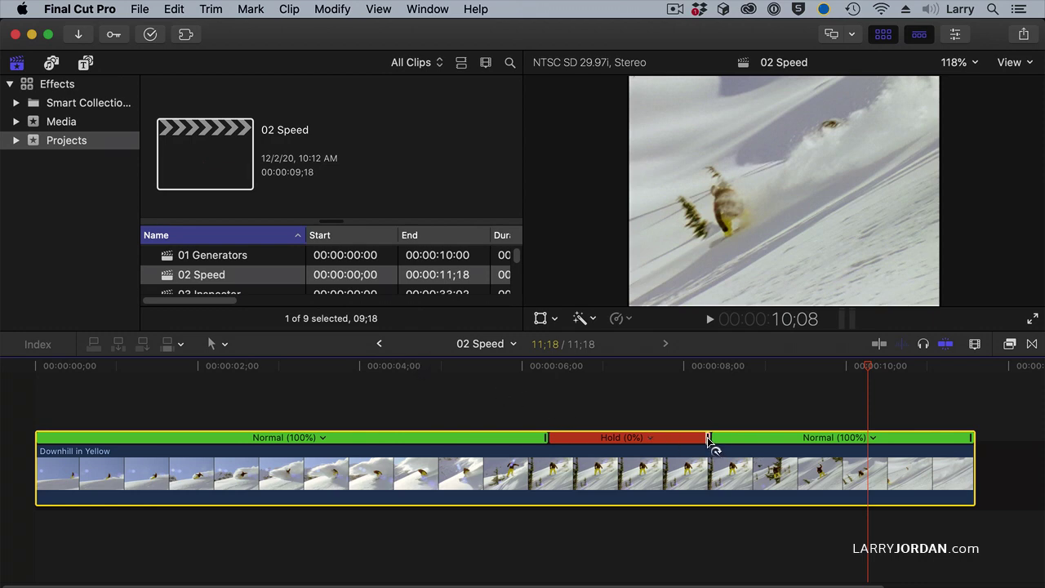
left_click_drag(708, 441, 817, 440)
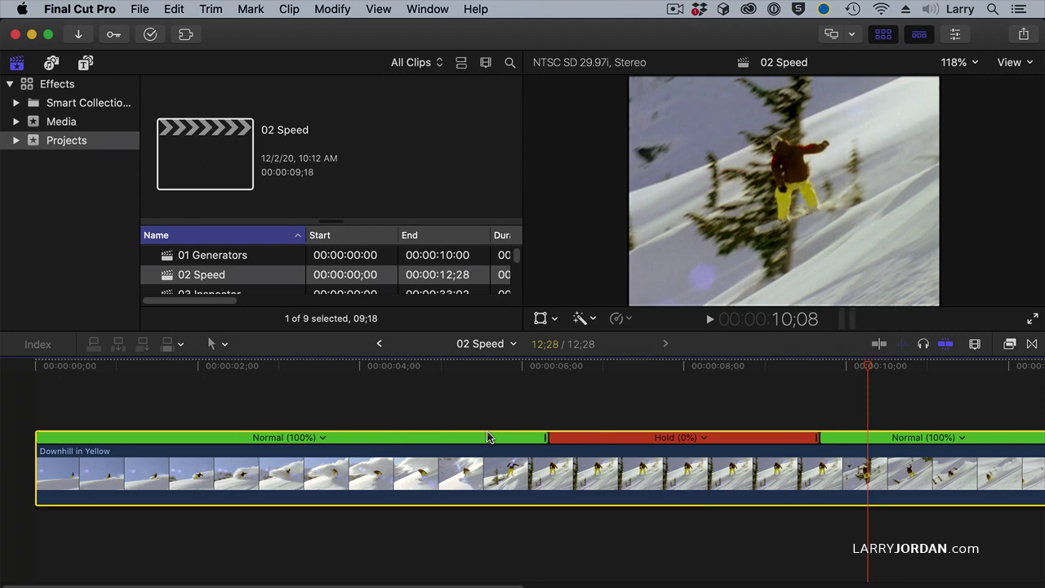
- Set the clip back to Normal (100%) speed and move the playhead to about 5;29
left_click(330, 9)
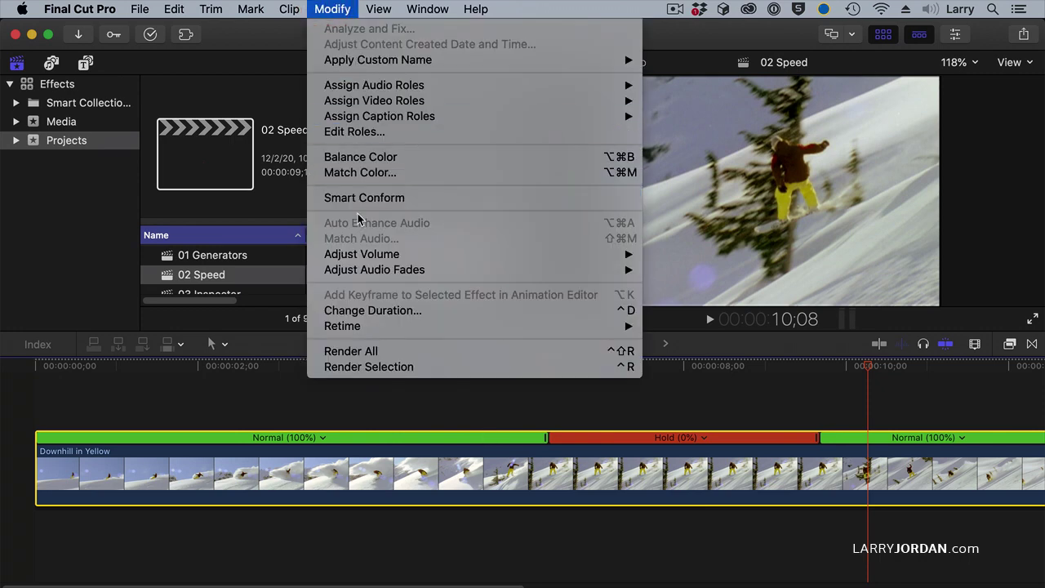
mouse_move(380, 328)
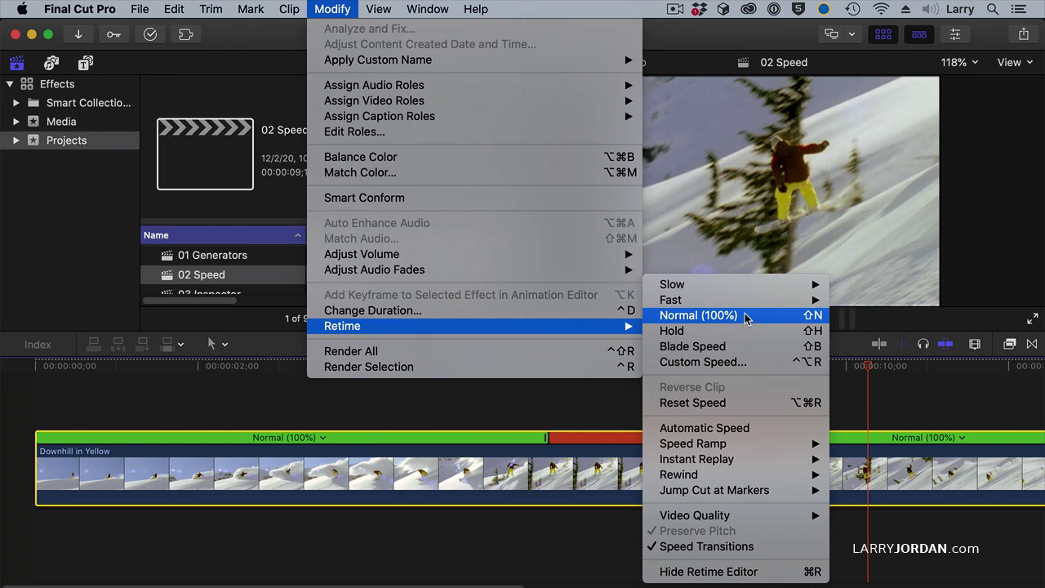
left_click(698, 316)
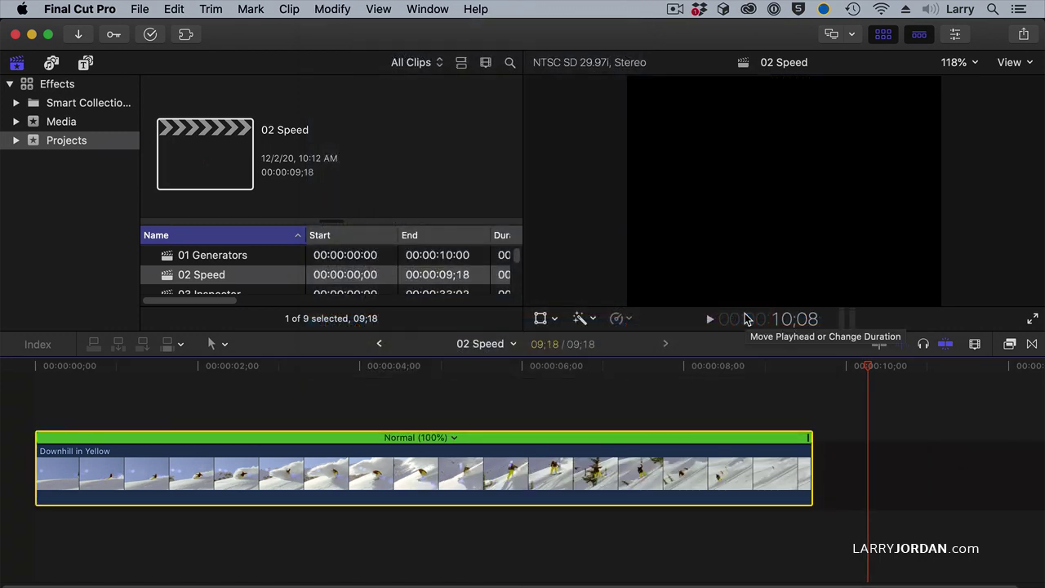
left_click(578, 369)
left_click_drag(579, 369, 520, 369)
- Apply Hold from the viewer's Retime pop-up, reset with Shift-N, then reapply it with Shift-H
left_click(619, 320)
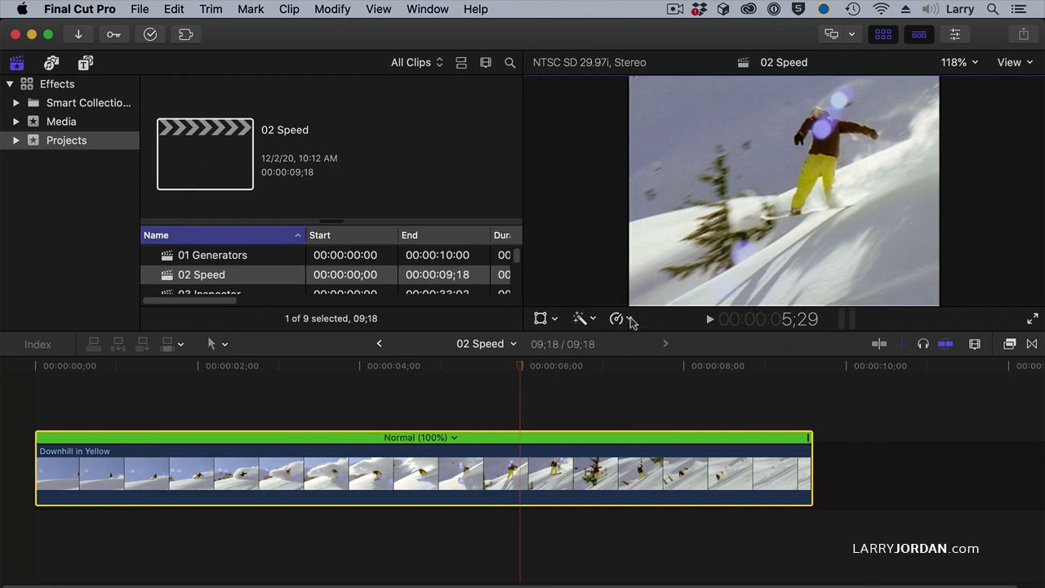
left_click(629, 321)
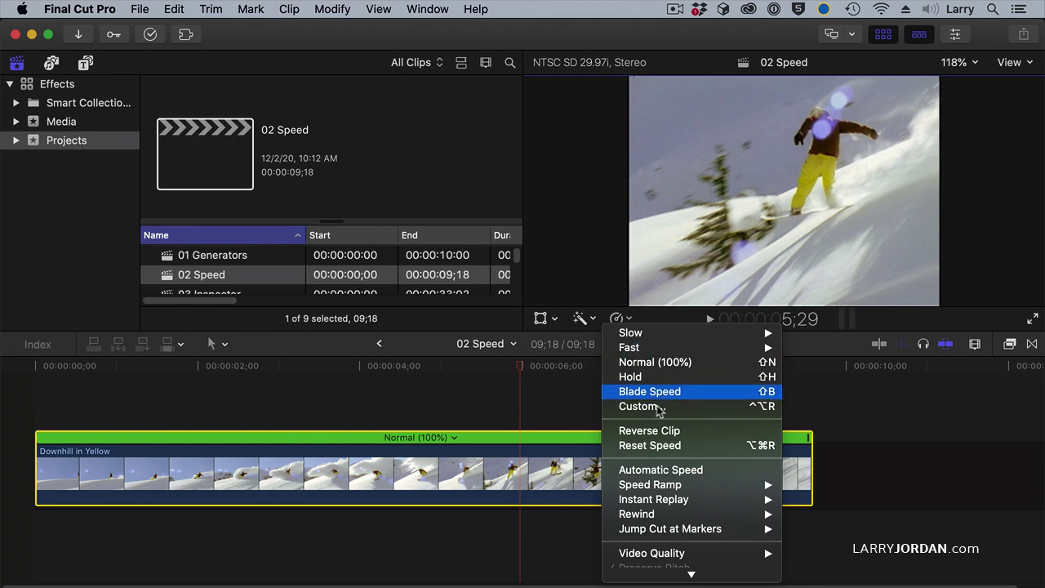
left_click(691, 379)
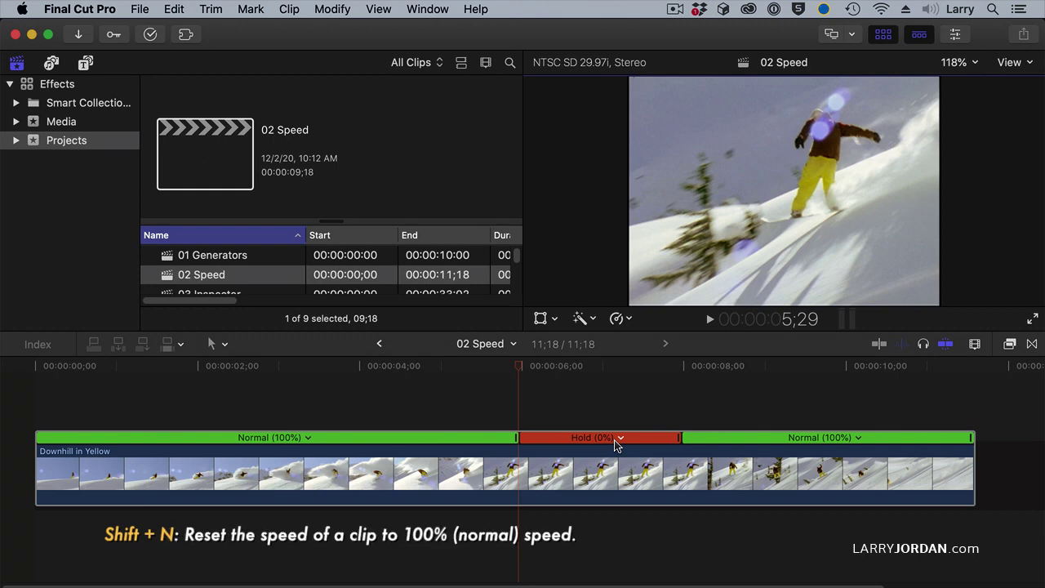
key("shift+n")
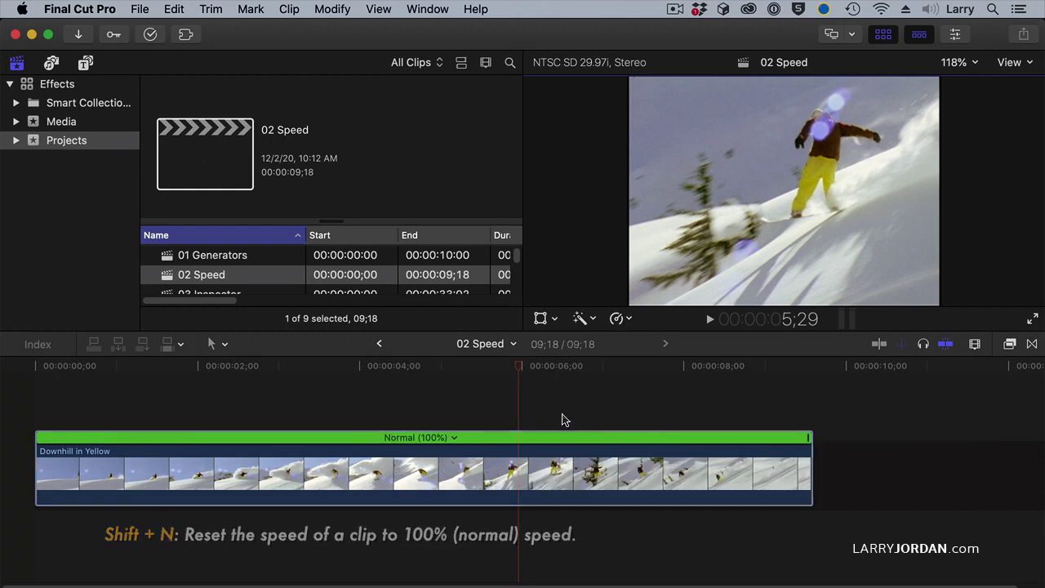
key("shift+h")
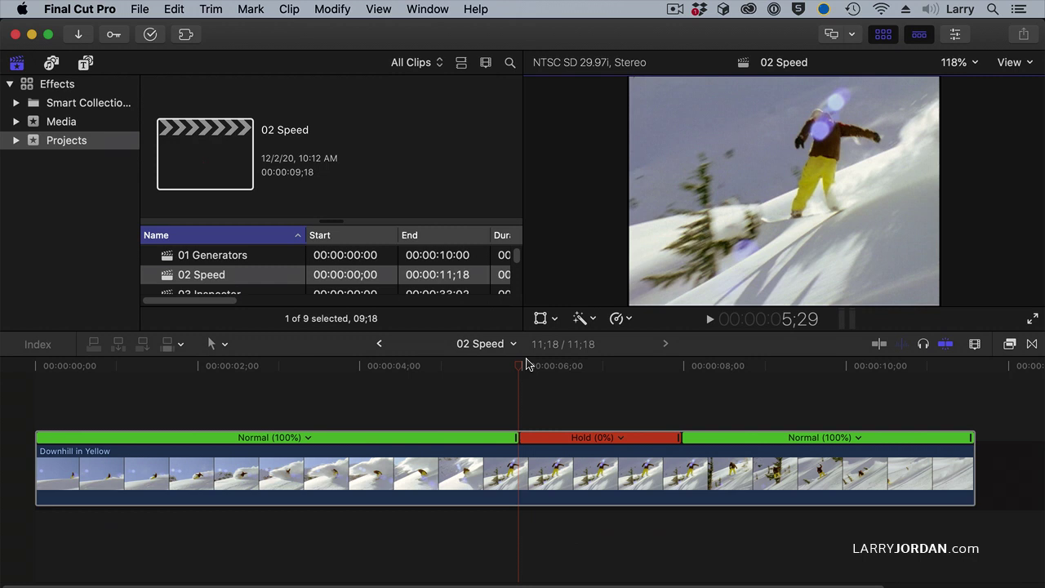
- Undo the Hold retime so Downhill in Yellow plays at Normal (100%) and lasts 9;18
mouse_move(436, 457)
left_mouse_down()
mouse_move(575, 440)
mouse_move(455, 449)
left_mouse_up()
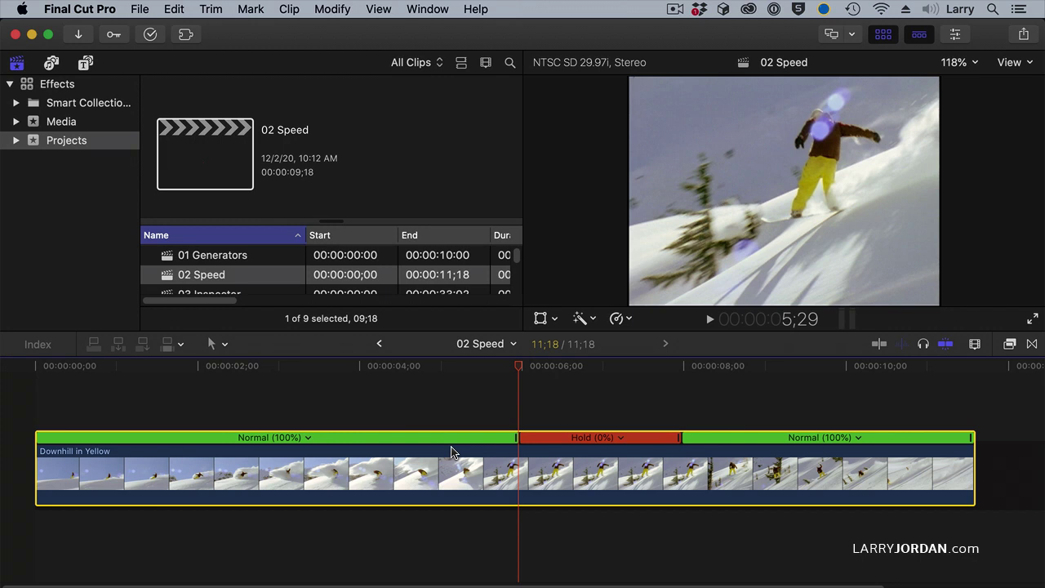
key("alt+super+r")
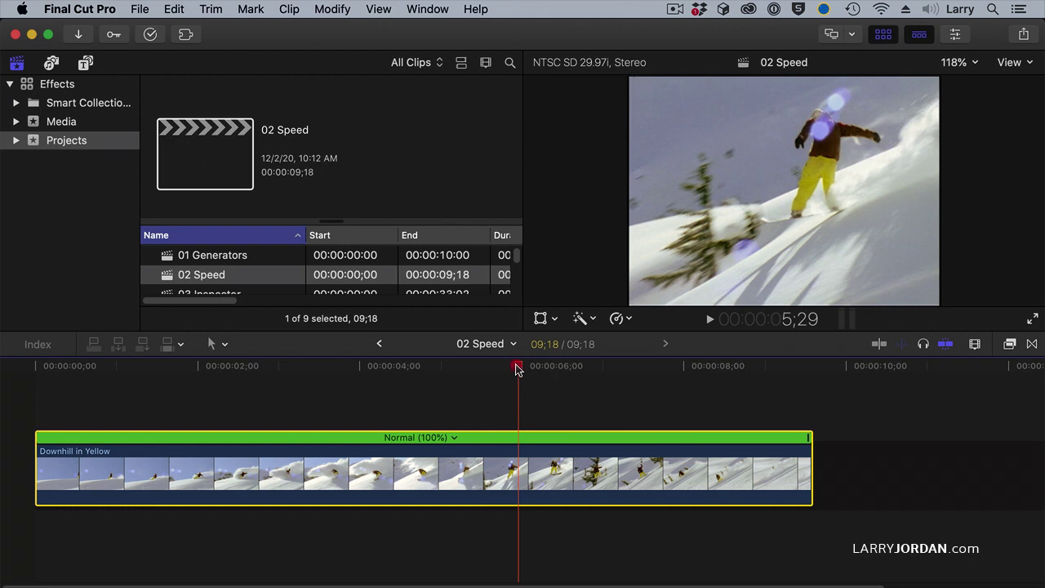
- Scrub to about 6;04 and reveal the matching source frame of Downhill in Yellow in the browser
mouse_move(517, 369)
left_mouse_down()
mouse_move(502, 369)
mouse_move(534, 370)
left_mouse_up()
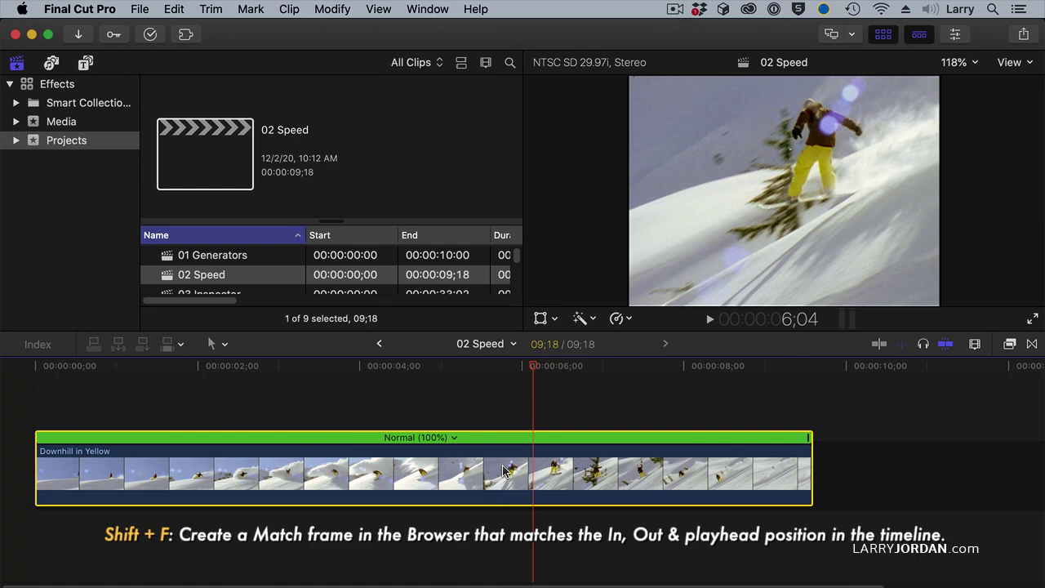
key("shift+f")
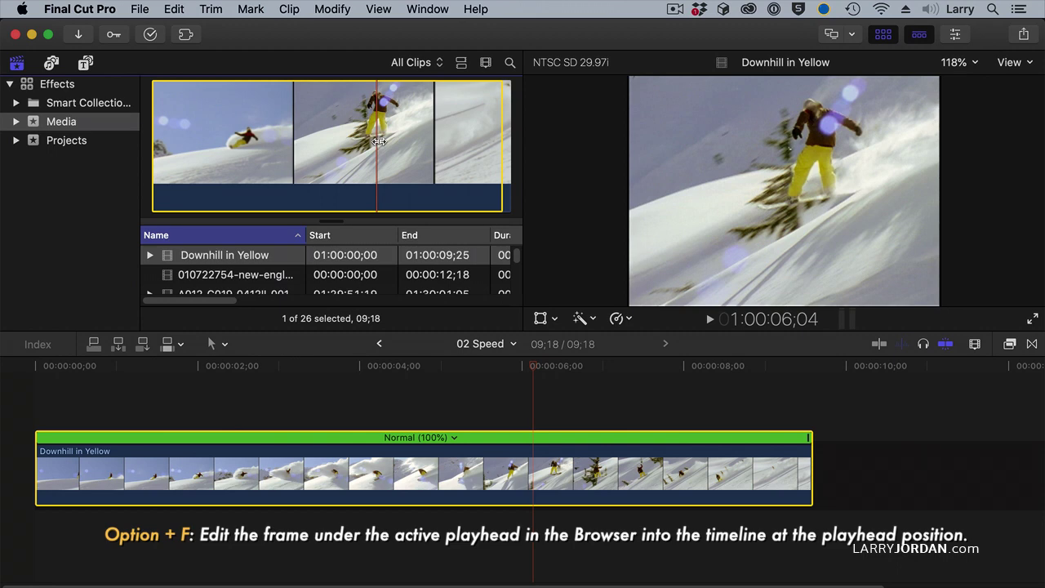
- Connect the 01:00:06;04 frame above the main clip at 6;04 and play the edit back
key("alt+f")
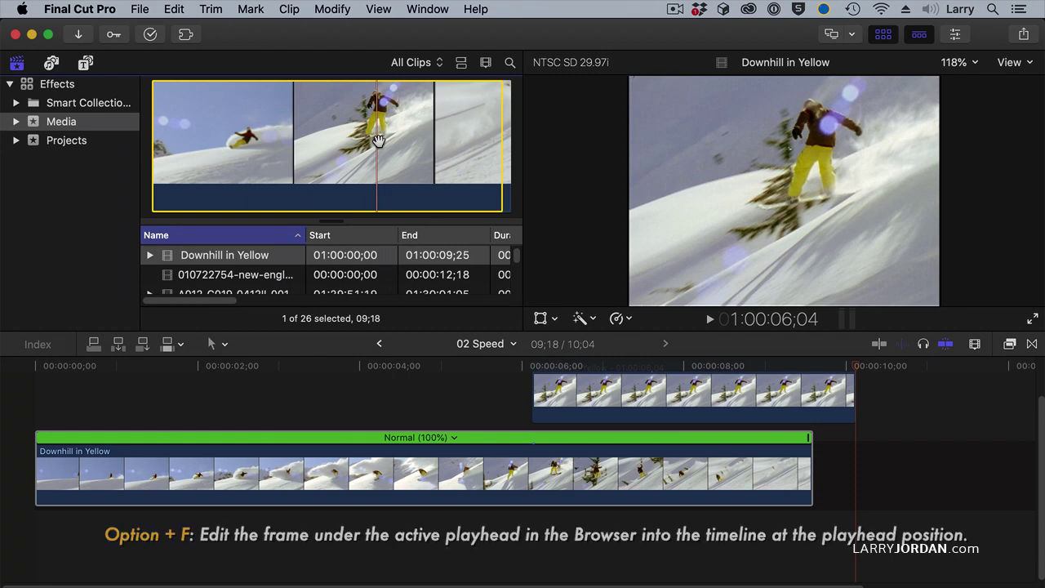
left_click(939, 434)
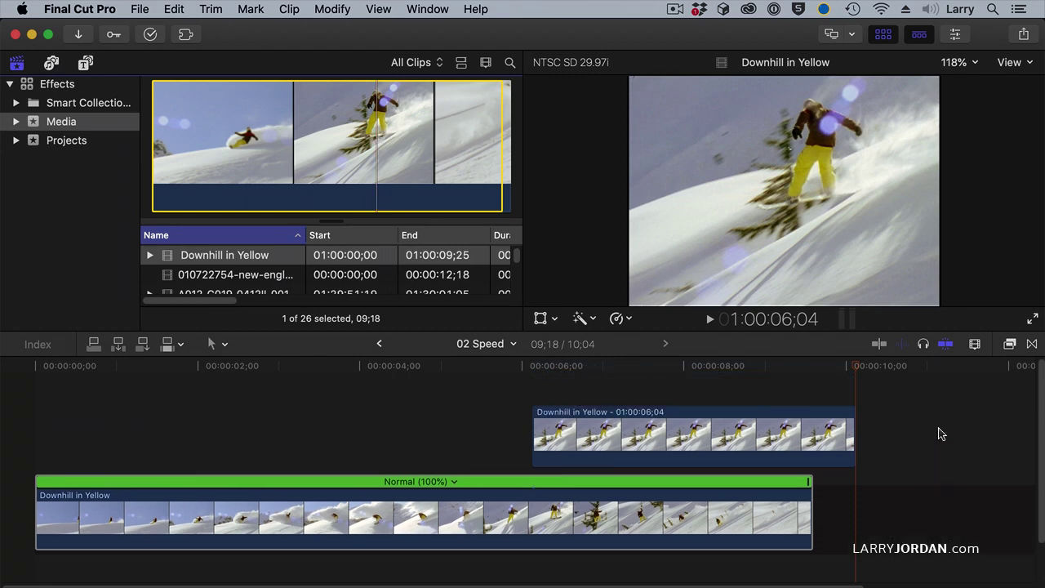
left_click(414, 368)
key("space")
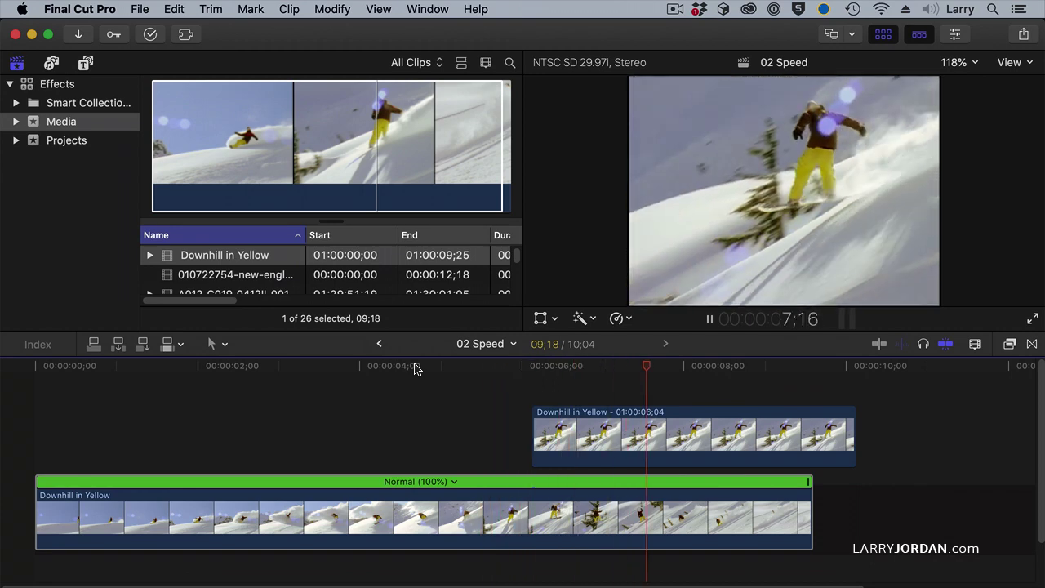
key("space")
- Lengthen the connected clip's end, then shorten it by three seconds and review it
left_click_drag(854, 434, 929, 434)
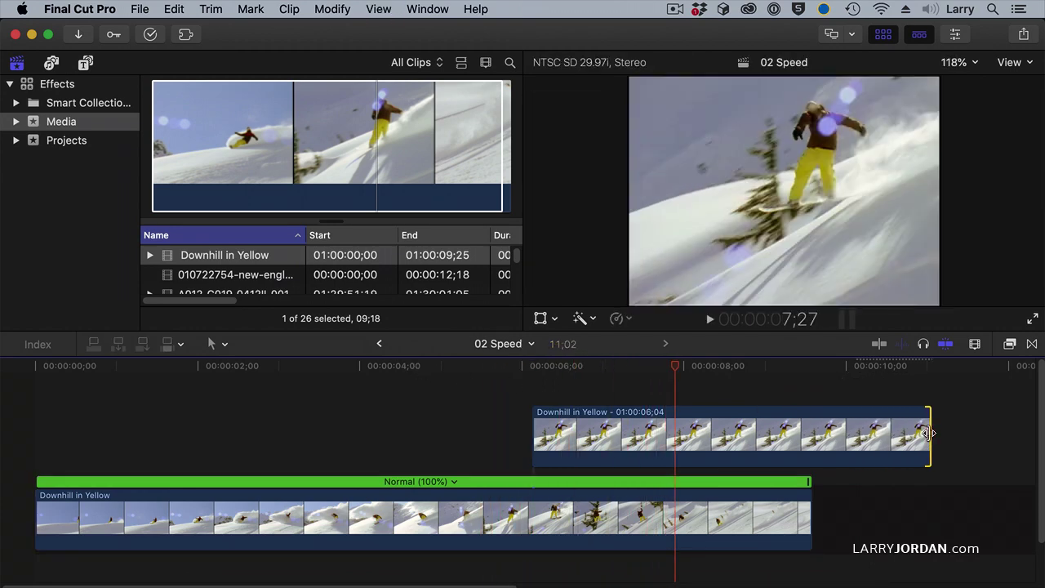
key("space")
key("space")
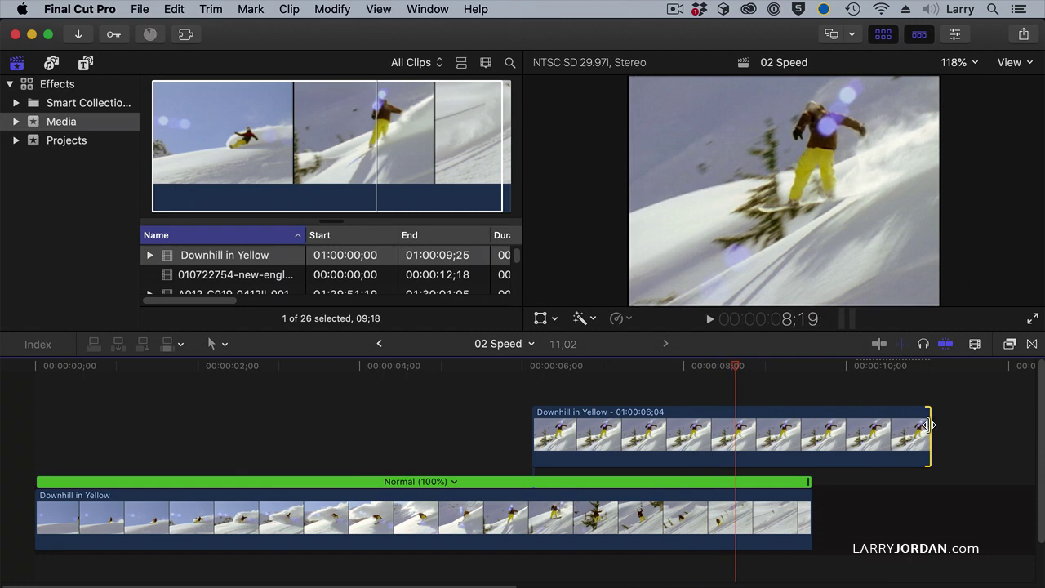
left_click_drag(929, 426, 686, 442)
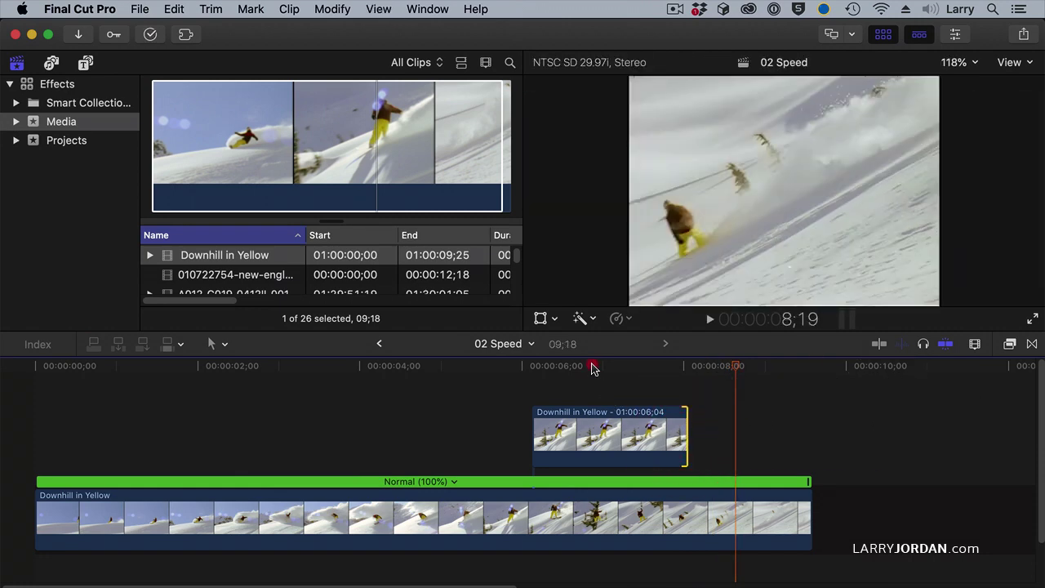
left_click(593, 365)
key("space")
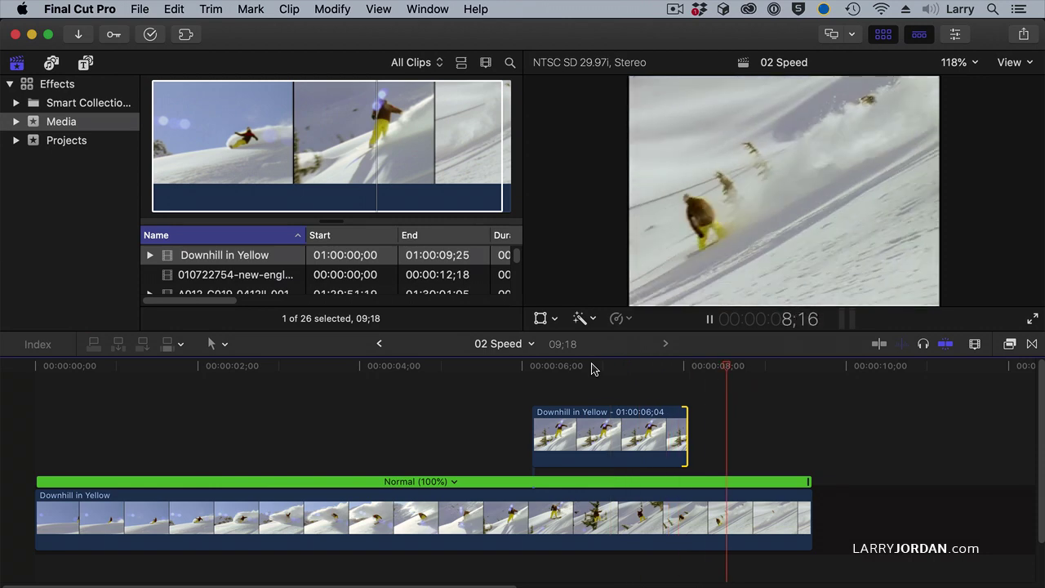
key("space")
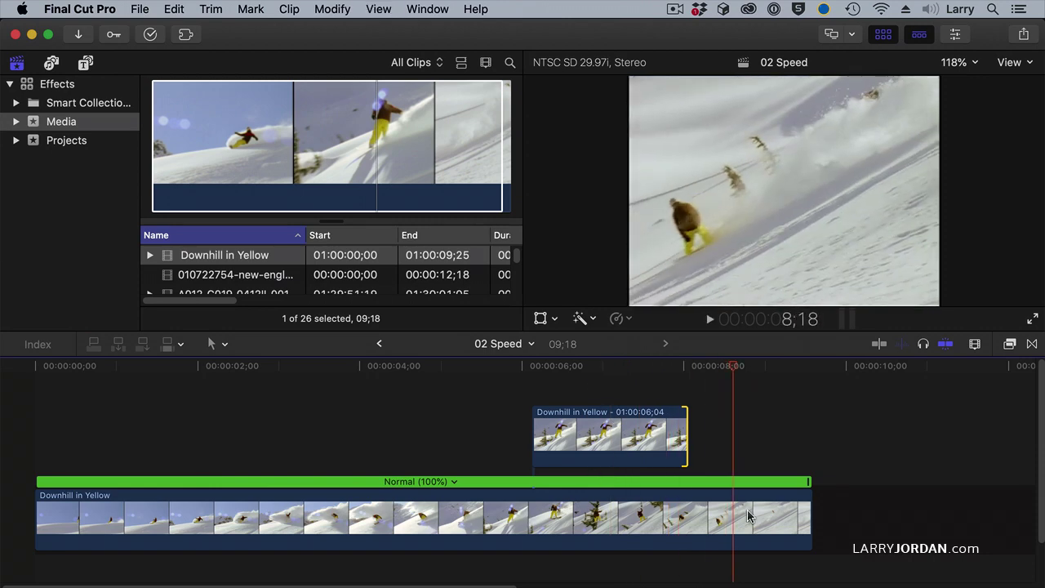
- Extend the connected clip past the main clip's end, reviewing from about 7;17
left_click(649, 368)
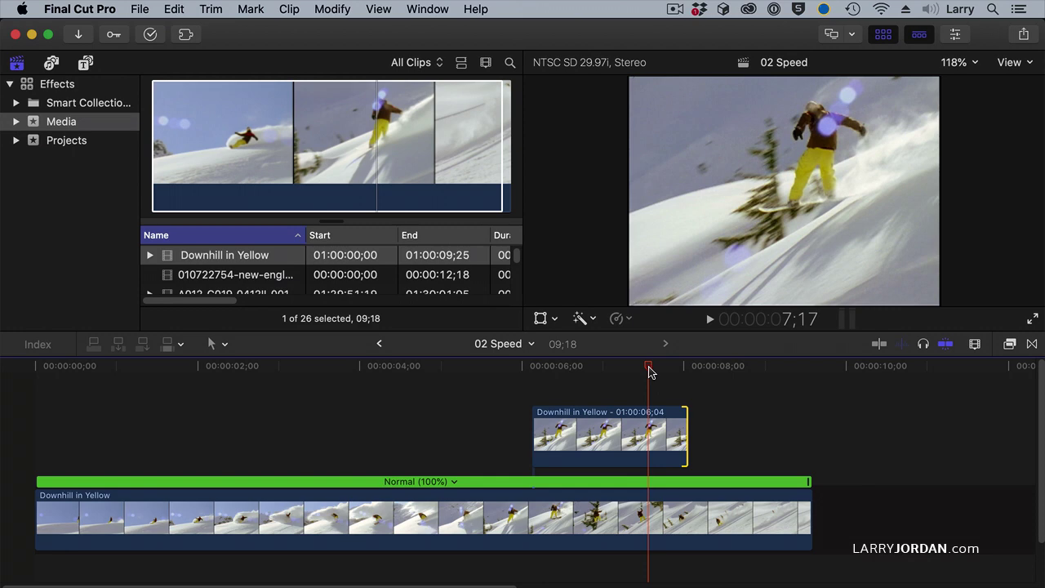
key("space")
key("space")
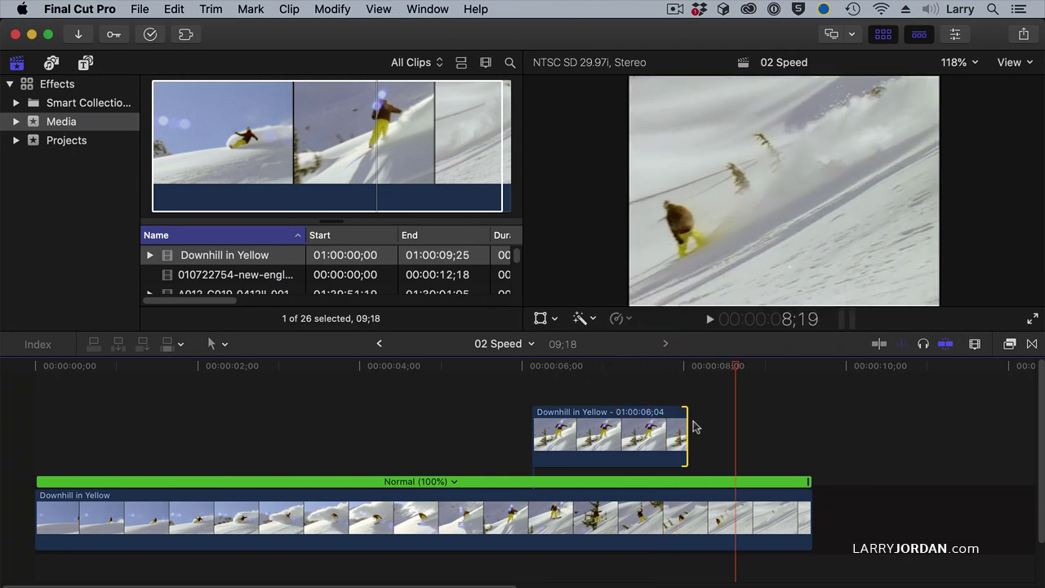
left_click_drag(684, 427, 916, 428)
- Play from the connected clip's 6;04 start, then select the connected copy and delete it
left_click(529, 367)
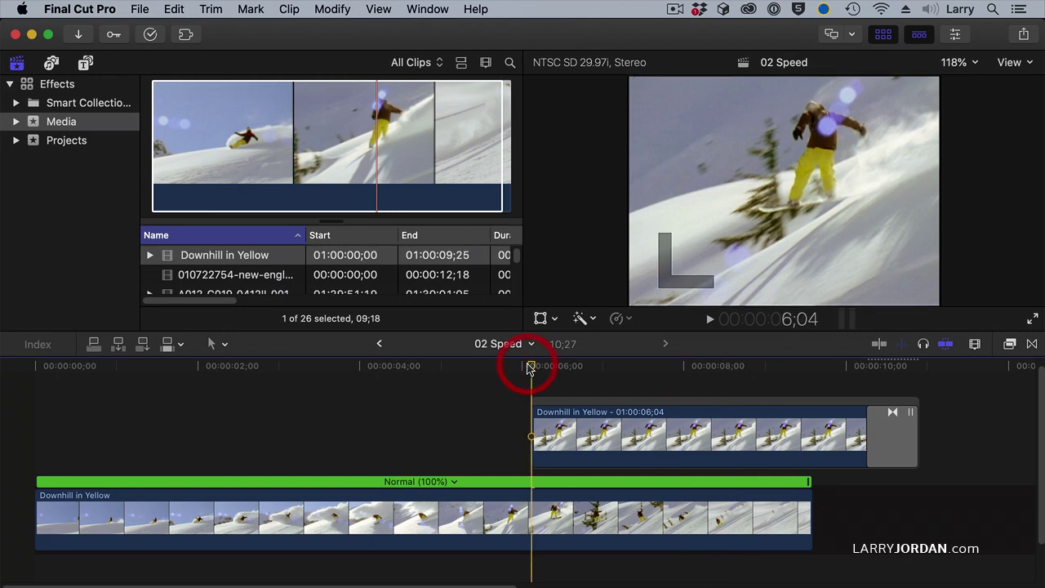
key("l")
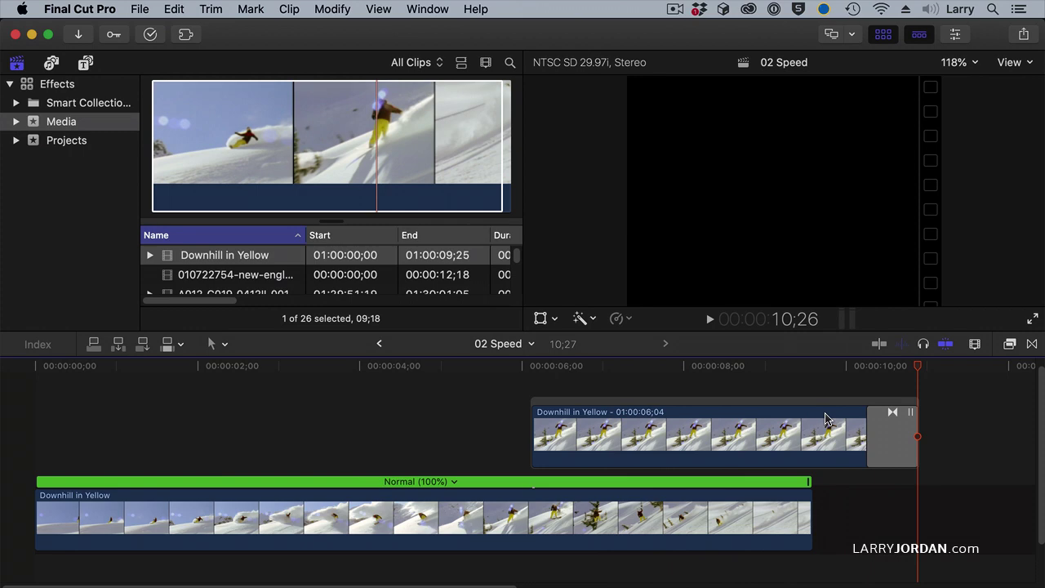
left_click(887, 451)
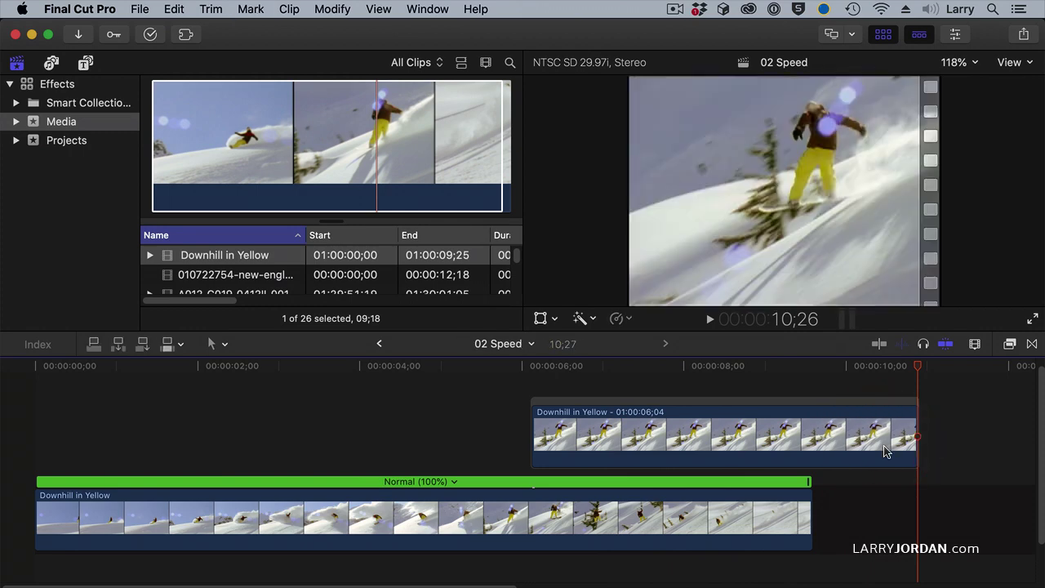
left_click_drag(841, 408, 672, 393)
key("Delete")
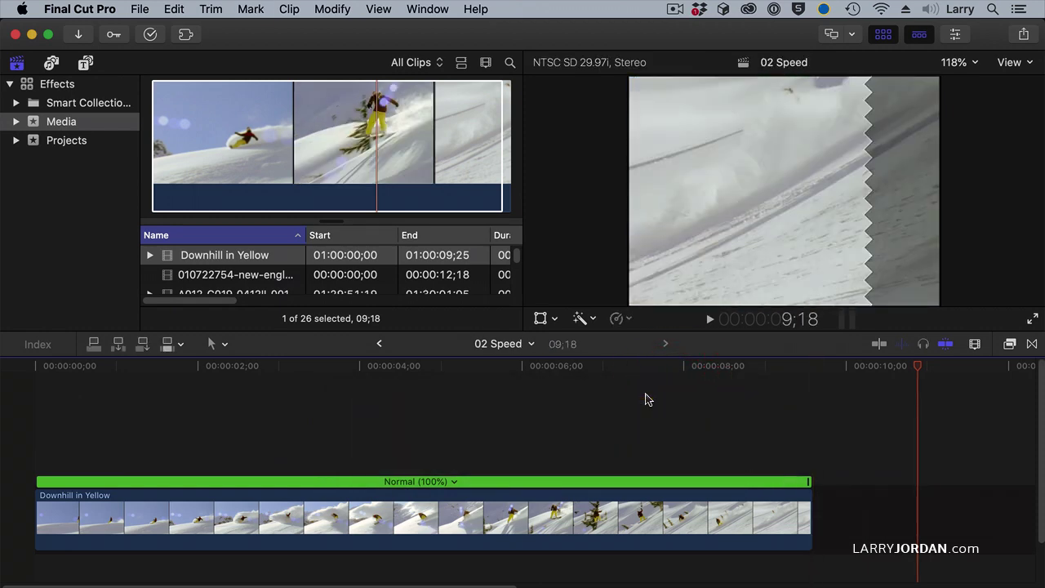